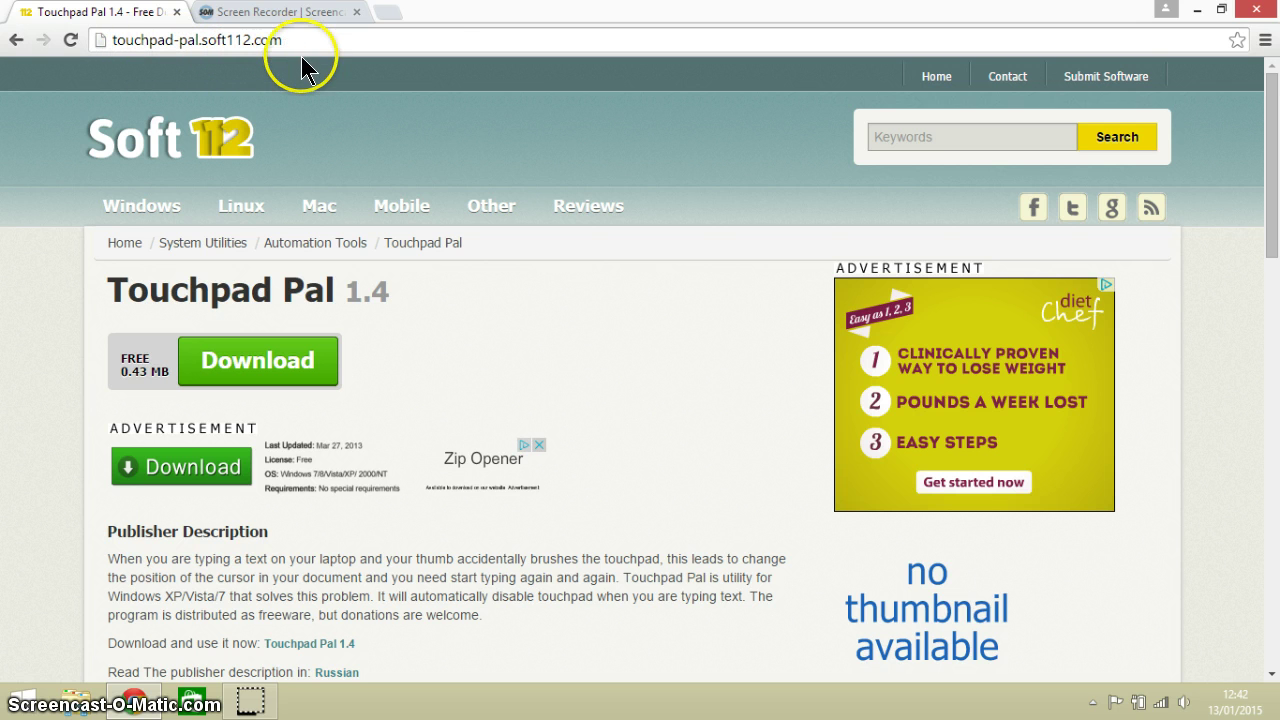
- Download the Touchpad Pal 1.4 installer tpp (1).exe via Soft112's Download 1 link
{"action": "left_click", "coordinate": [412, 224]}
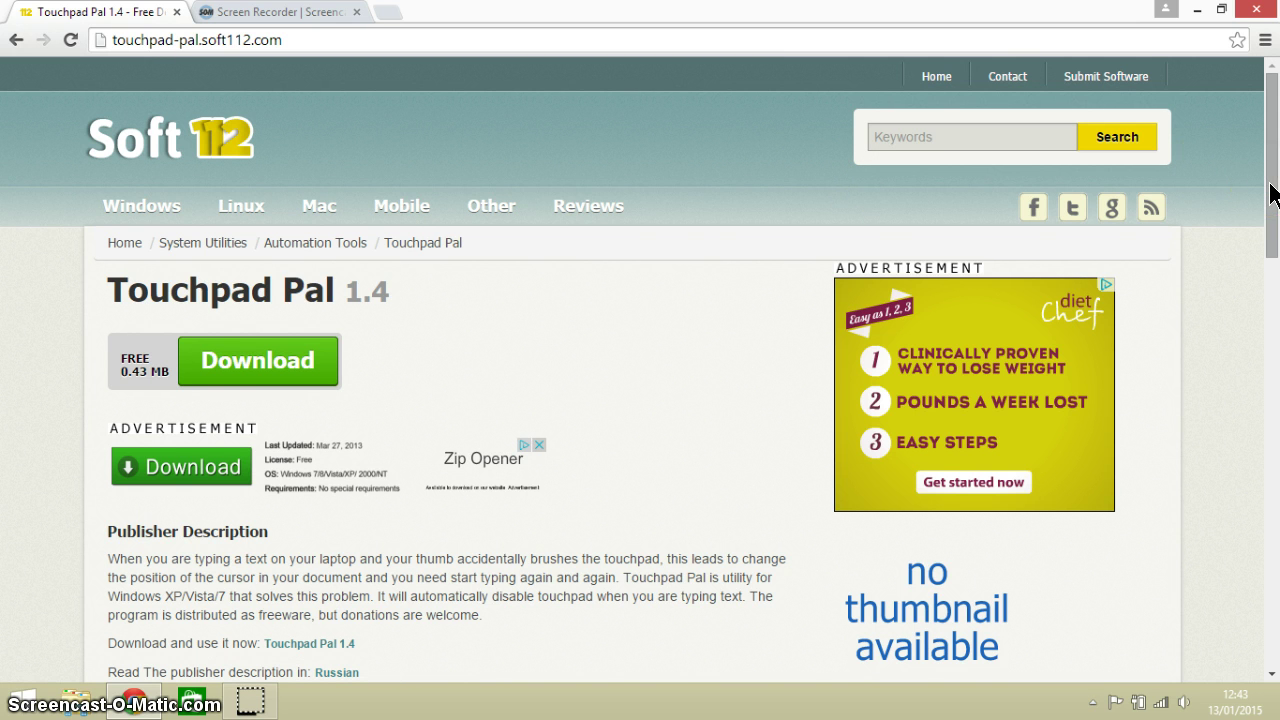
{"action": "left_click", "coordinate": [1271, 245]}
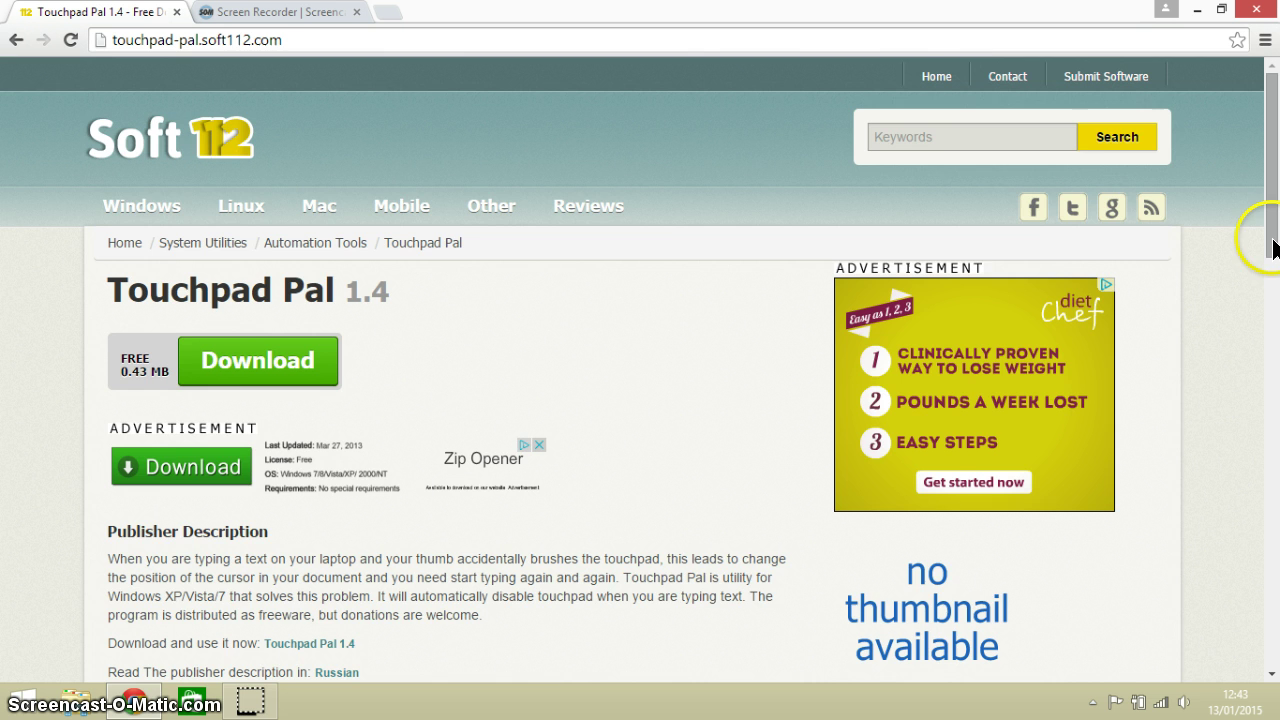
{"action": "left_click_drag", "start_coordinate": [1273, 245], "coordinate": [1257, 200]}
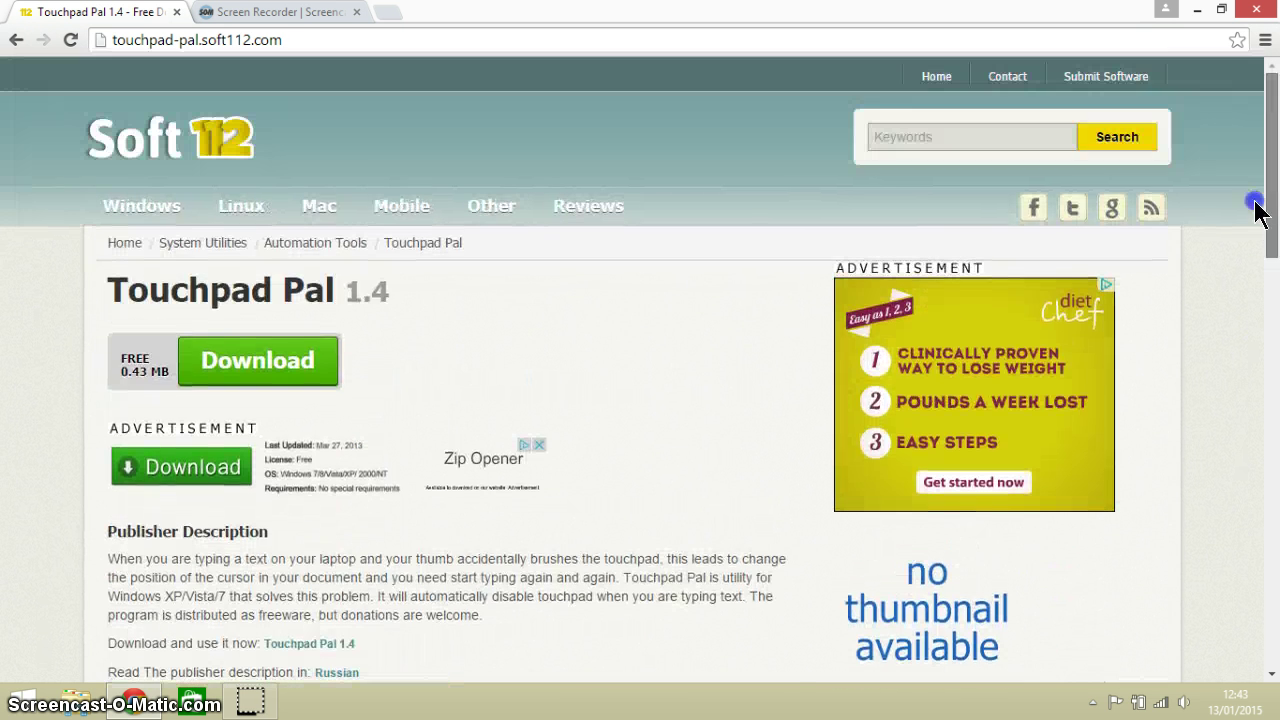
{"action": "left_click", "coordinate": [240, 366]}
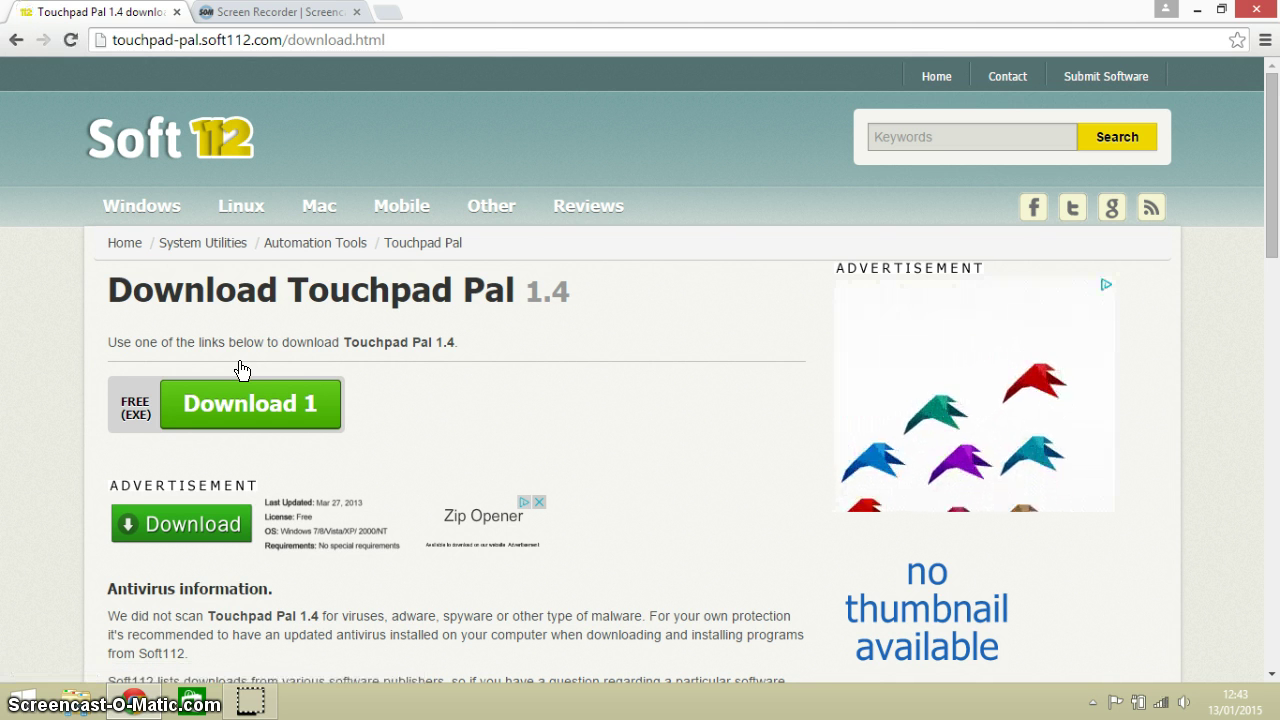
{"action": "left_click", "coordinate": [244, 406]}
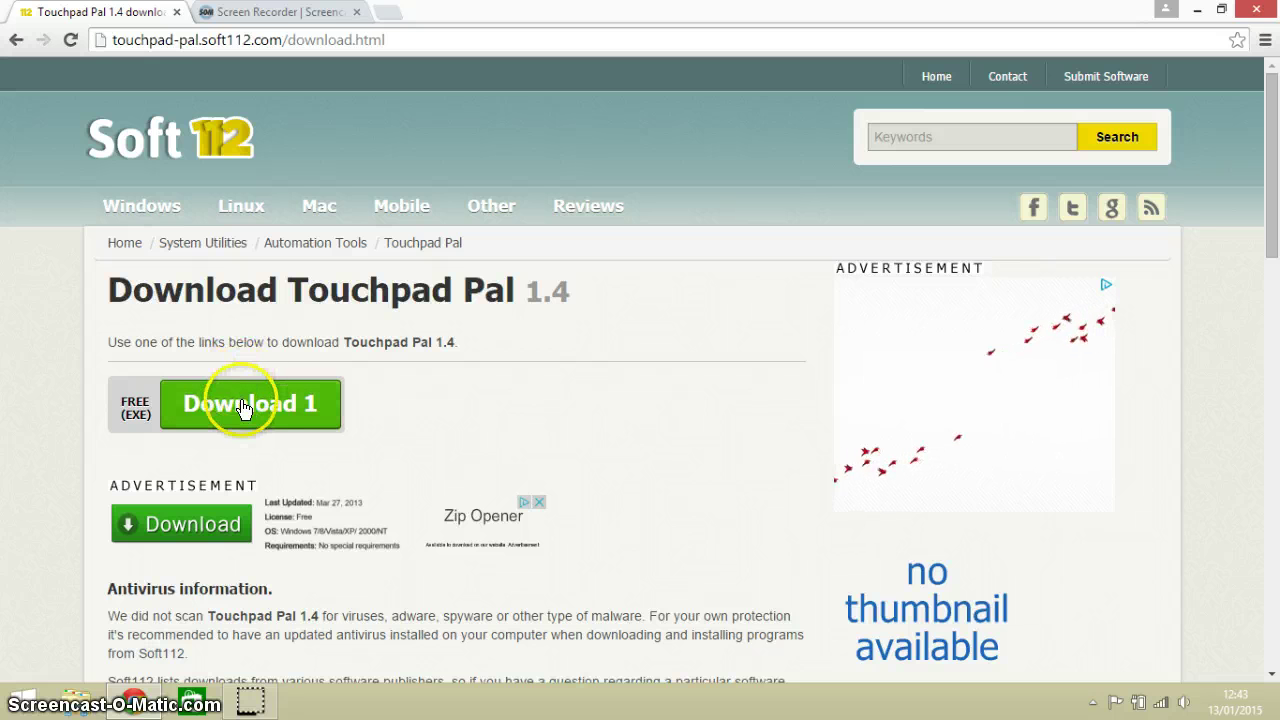
{"action": "left_click", "coordinate": [257, 412]}
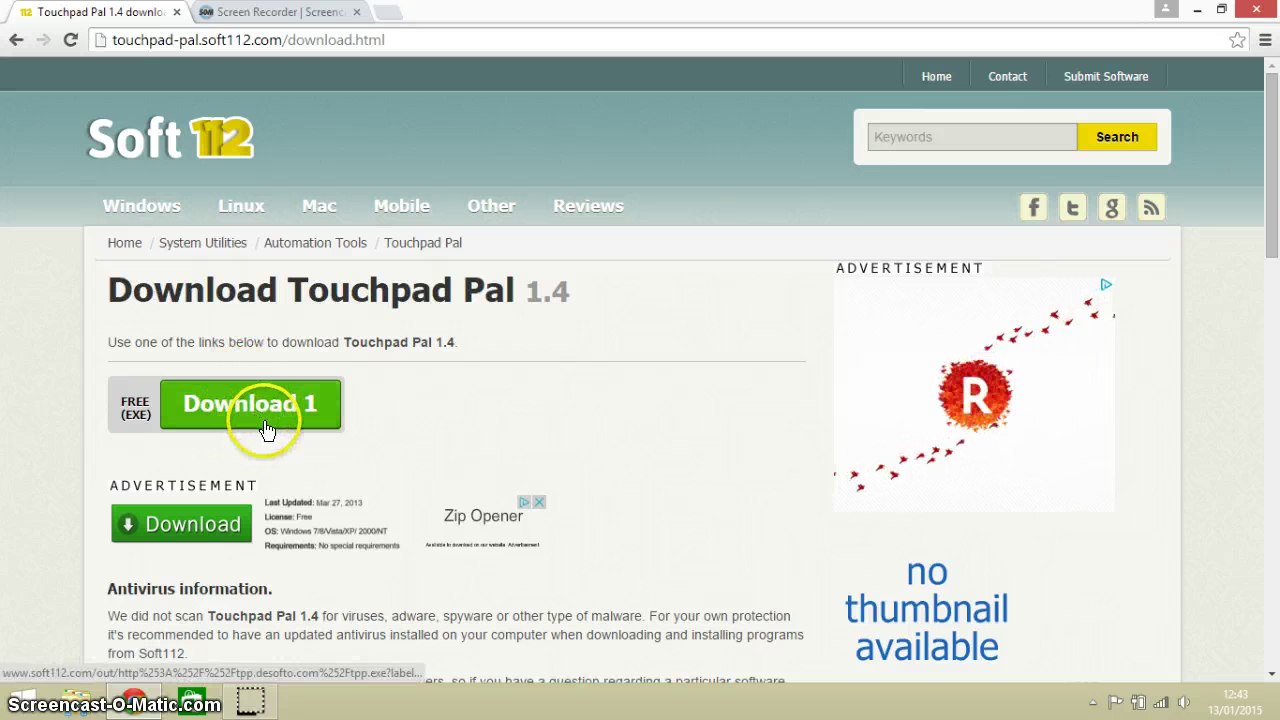
{"action": "left_click", "coordinate": [268, 418]}
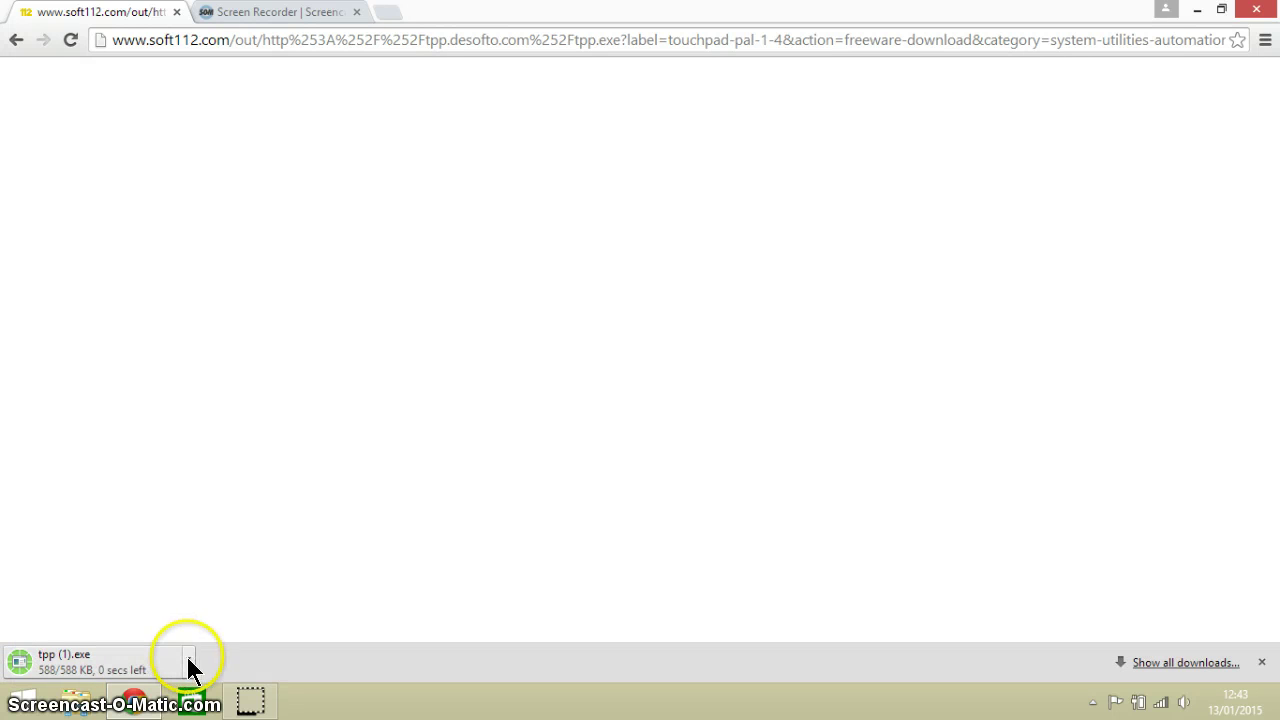
- Run tpp (1).exe and complete setup with the default install location and Start Menu folder
{"action": "left_click", "coordinate": [189, 664]}
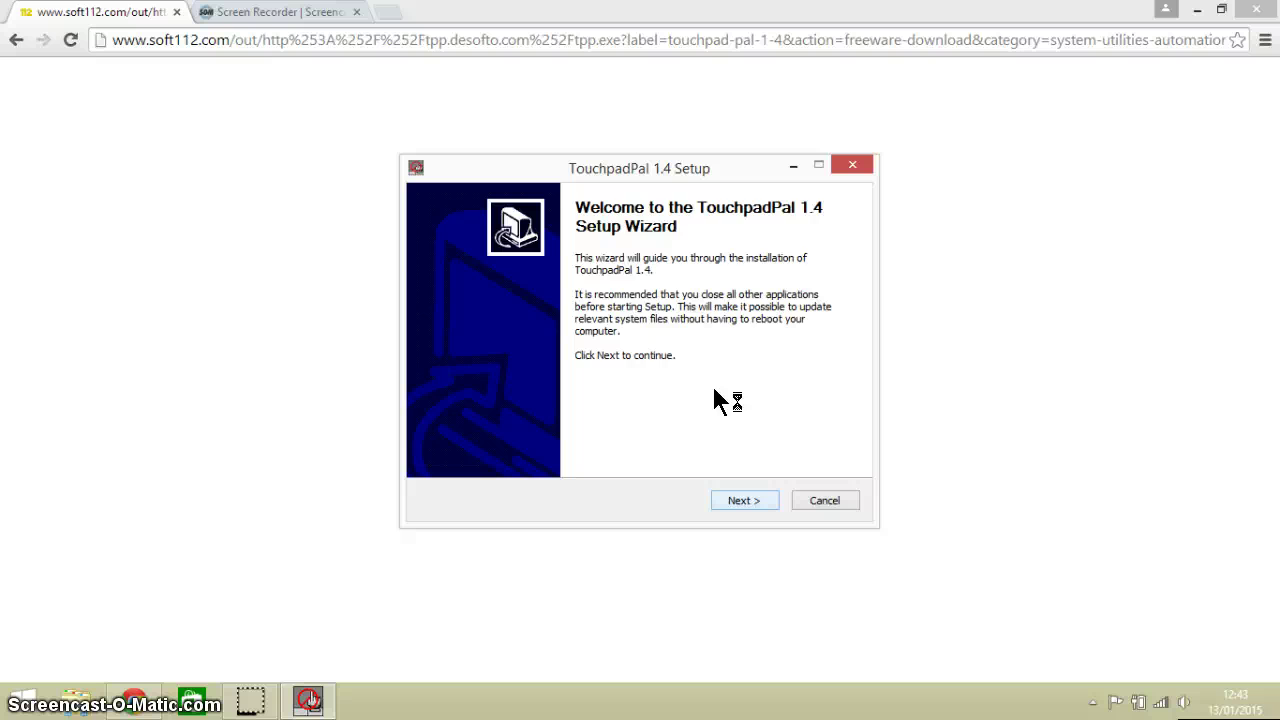
{"action": "left_click", "coordinate": [743, 500]}
{"action": "left_click", "coordinate": [742, 501]}
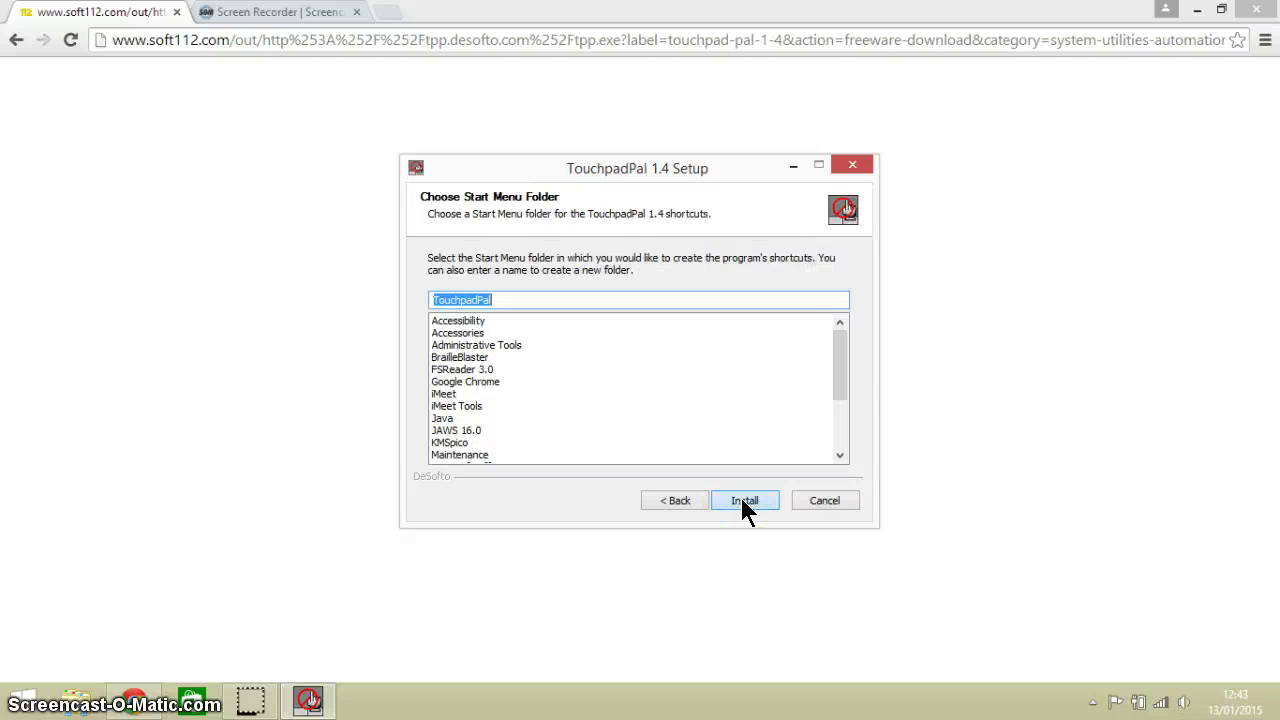
{"action": "left_click", "coordinate": [742, 501]}
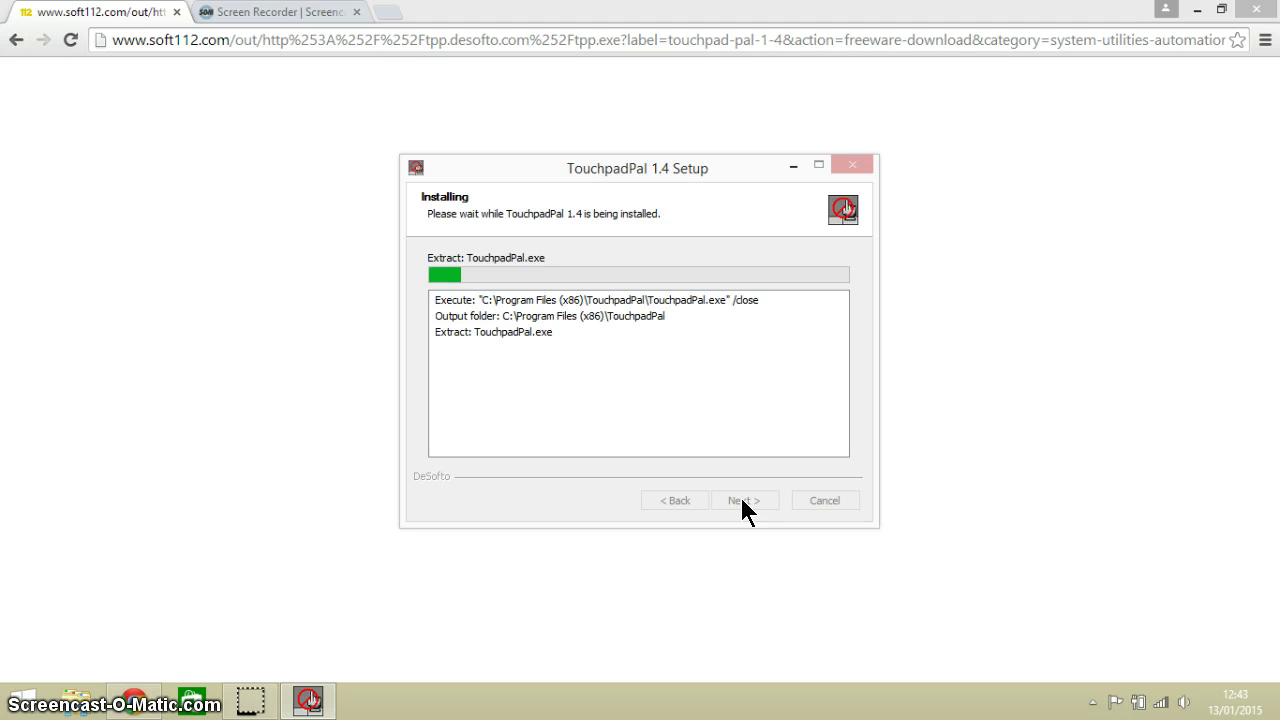
{"action": "left_click", "coordinate": [742, 501]}
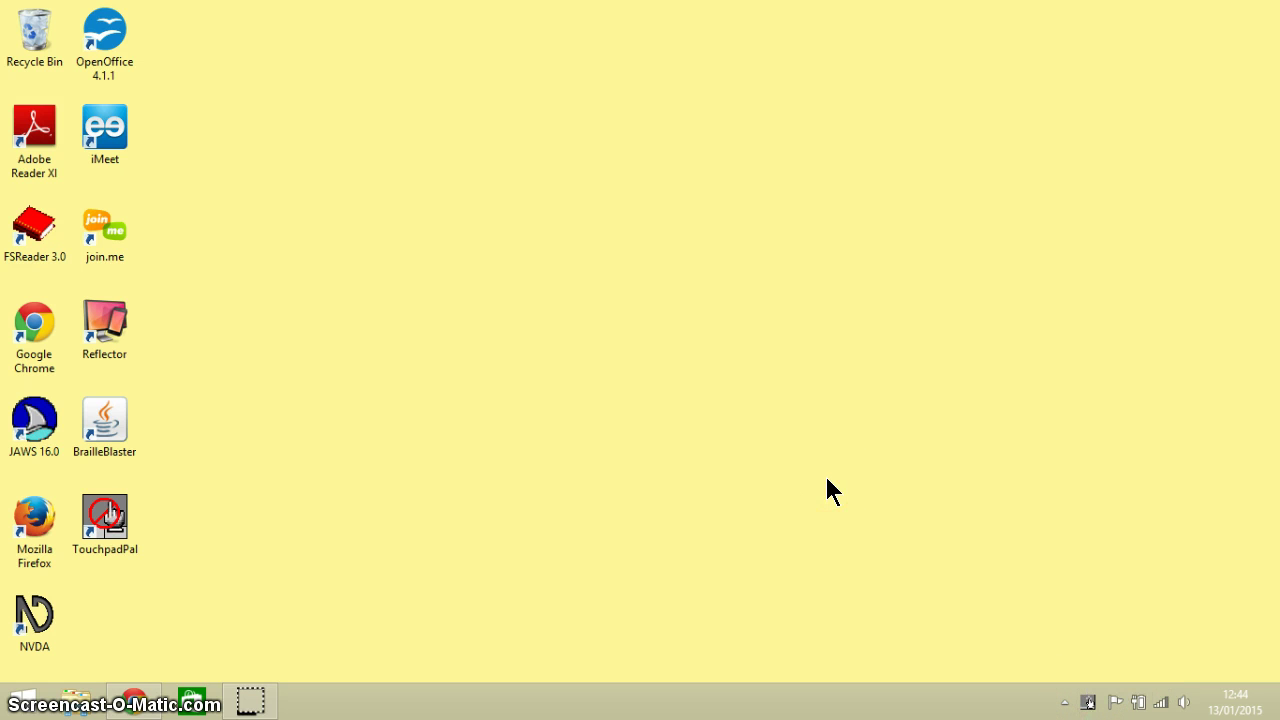
- Bring up the TouchpadPal desktop shortcut's context menu, then dismiss it
{"action": "mouse_move", "coordinate": [136, 704]}
{"action": "left_click", "coordinate": [97, 520]}
{"action": "left_click", "coordinate": [94, 511]}
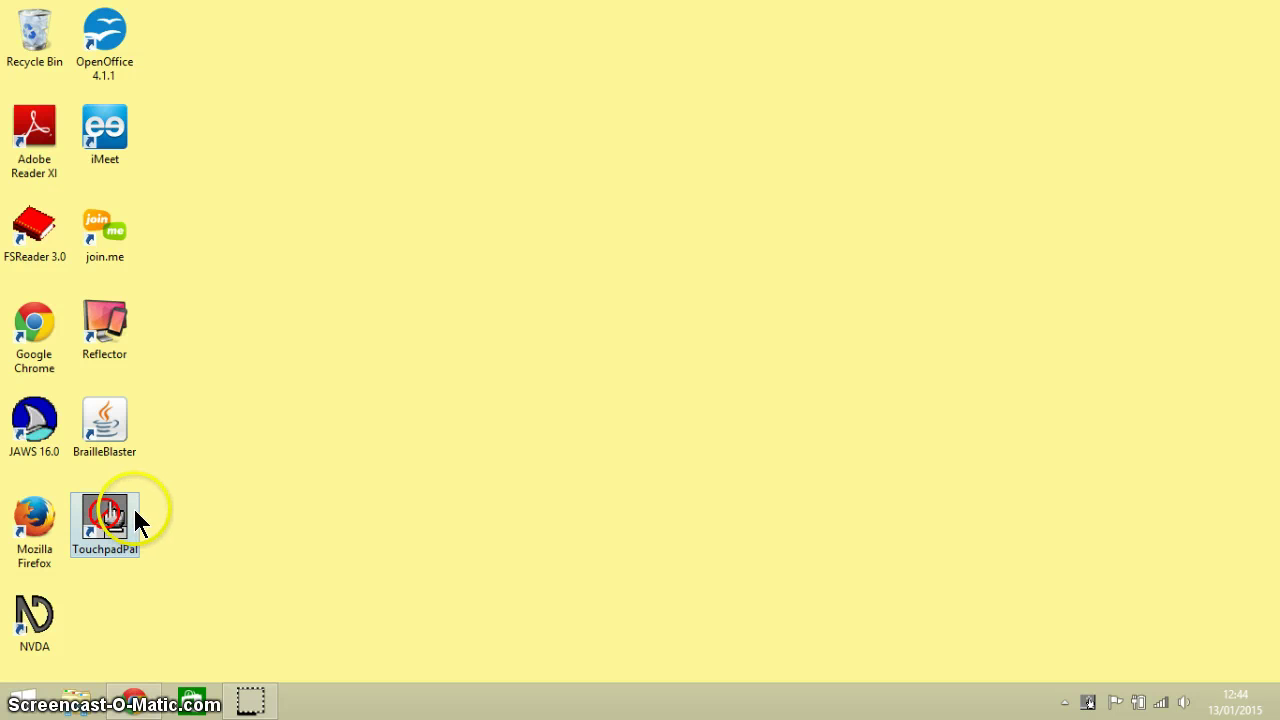
{"action": "right_click", "coordinate": [134, 517]}
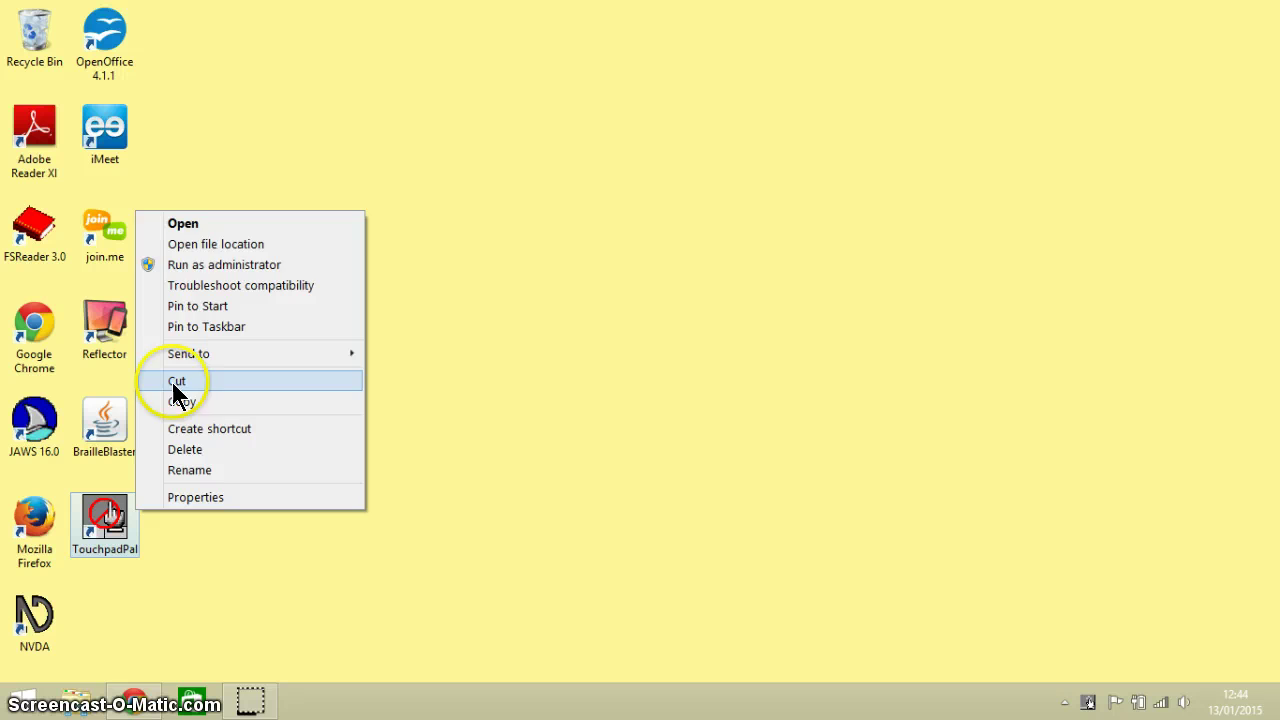
{"action": "left_click", "coordinate": [191, 222]}
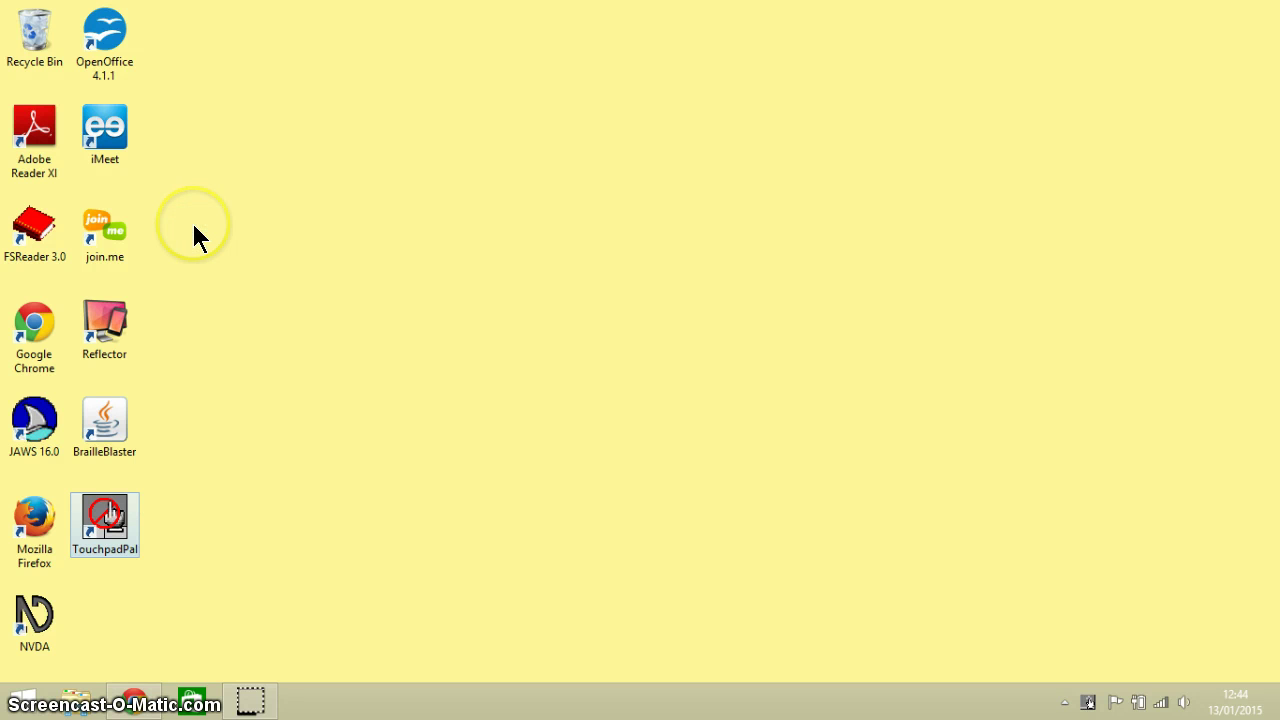
- Open the TouchpadPal tray icon's menu and highlight Settings
{"action": "left_click", "coordinate": [1089, 704]}
{"action": "key", "text": "Up"}
{"action": "key", "text": "Up"}
{"action": "key", "text": "Up"}
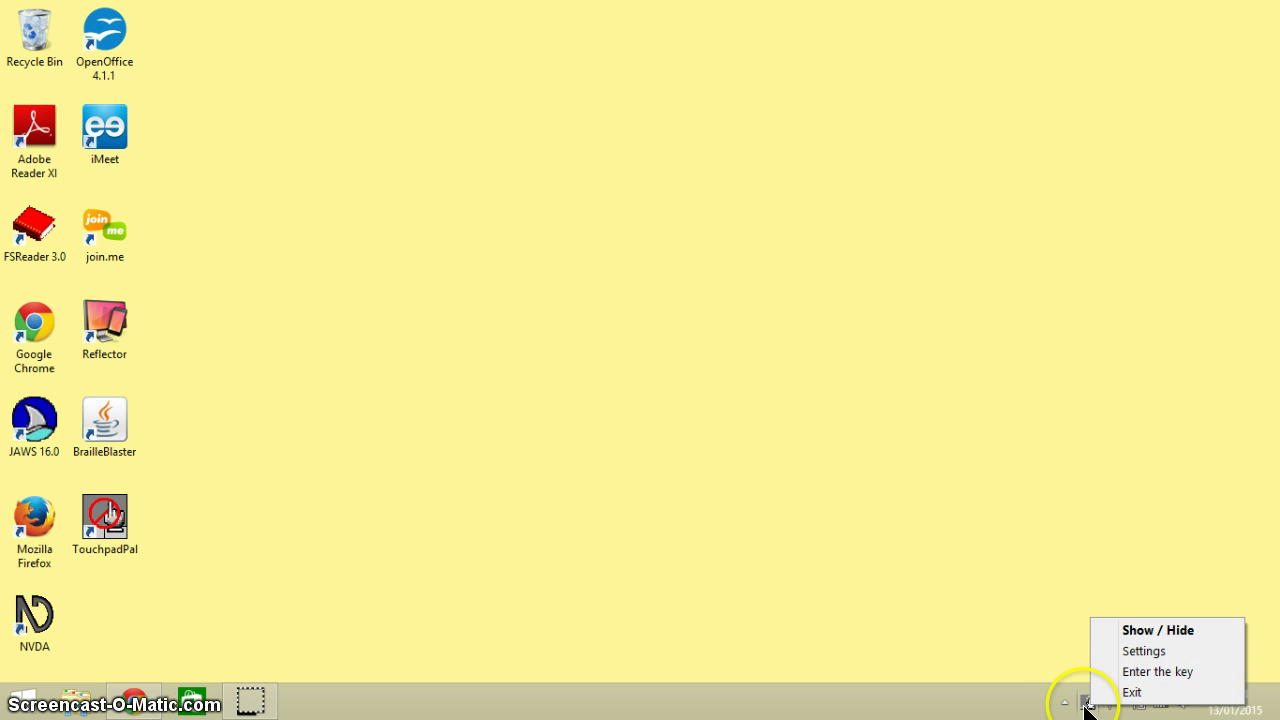
{"action": "key", "text": "Down"}
{"action": "key", "text": "Up"}
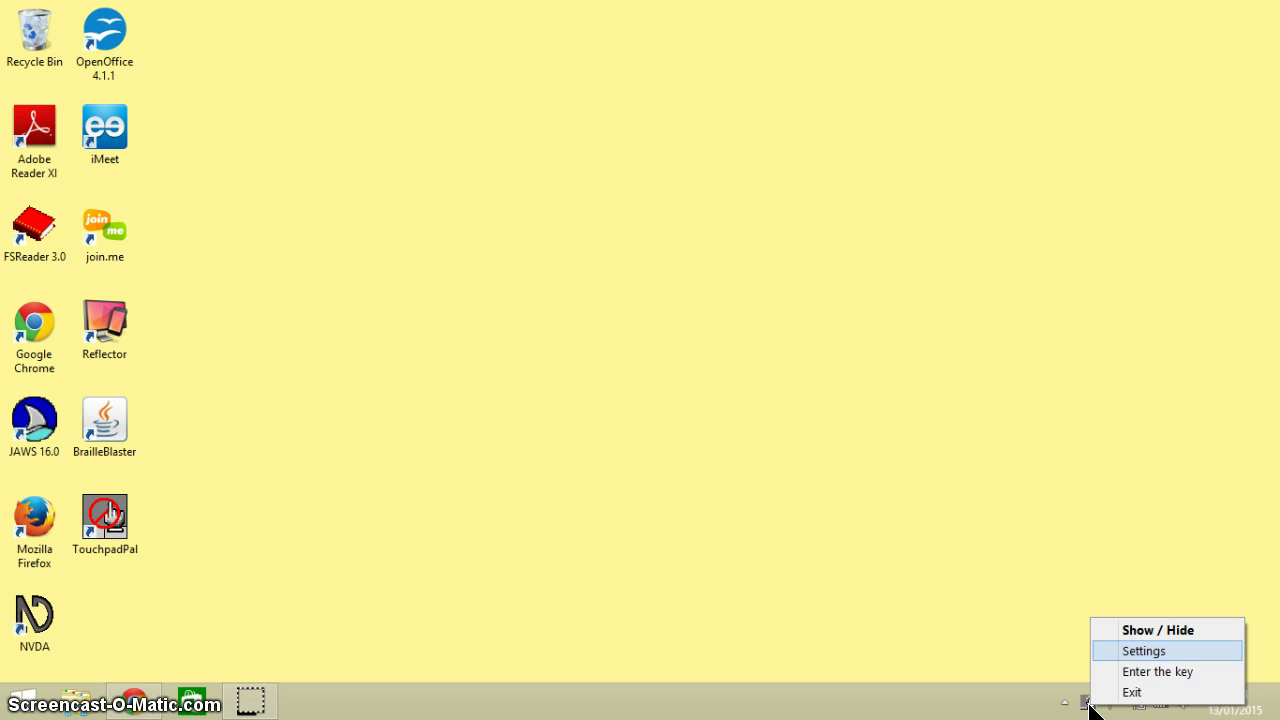
- Choose Settings from the tray menu and close the Laptop Assistant Confirm prompt unanswered
{"action": "left_click", "coordinate": [1138, 650]}
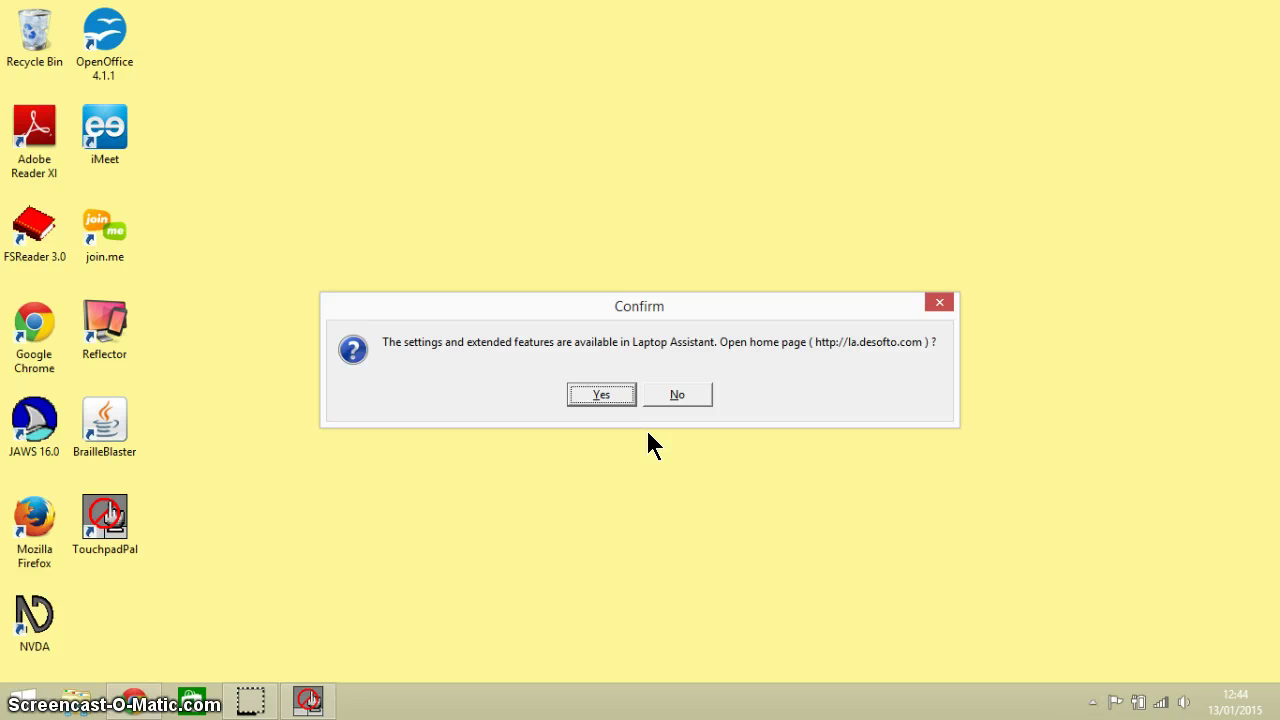
{"action": "mouse_move", "coordinate": [839, 339]}
{"action": "left_mouse_down"}
{"action": "mouse_move", "coordinate": [896, 338]}
{"action": "mouse_move", "coordinate": [940, 312]}
{"action": "left_mouse_up"}
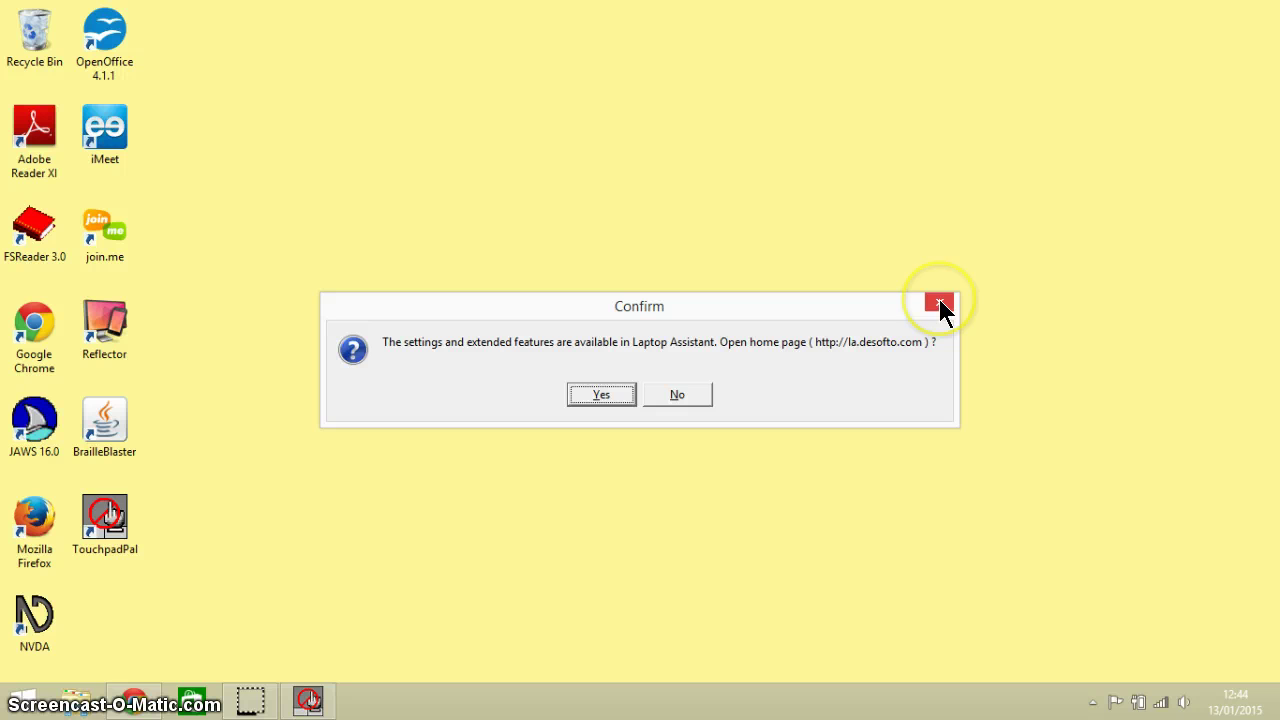
{"action": "left_click", "coordinate": [922, 252]}
{"action": "left_click", "coordinate": [938, 298]}
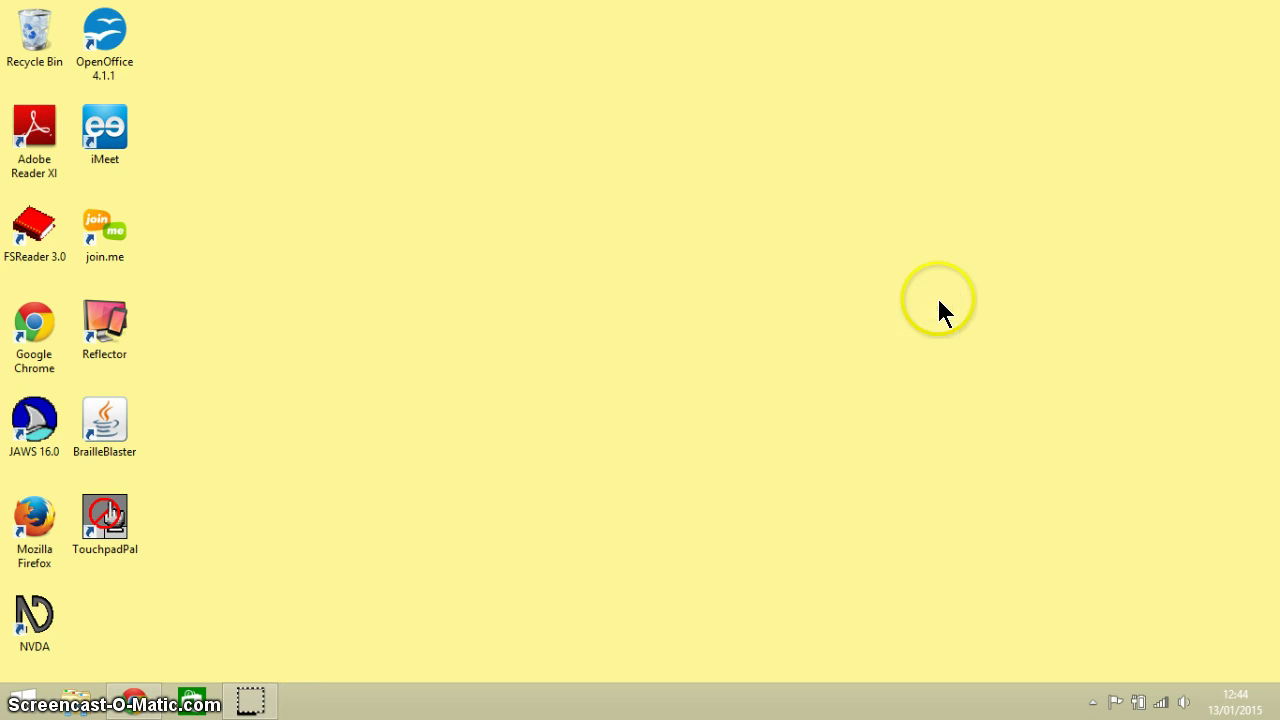
{"action": "left_click", "coordinate": [92, 520]}
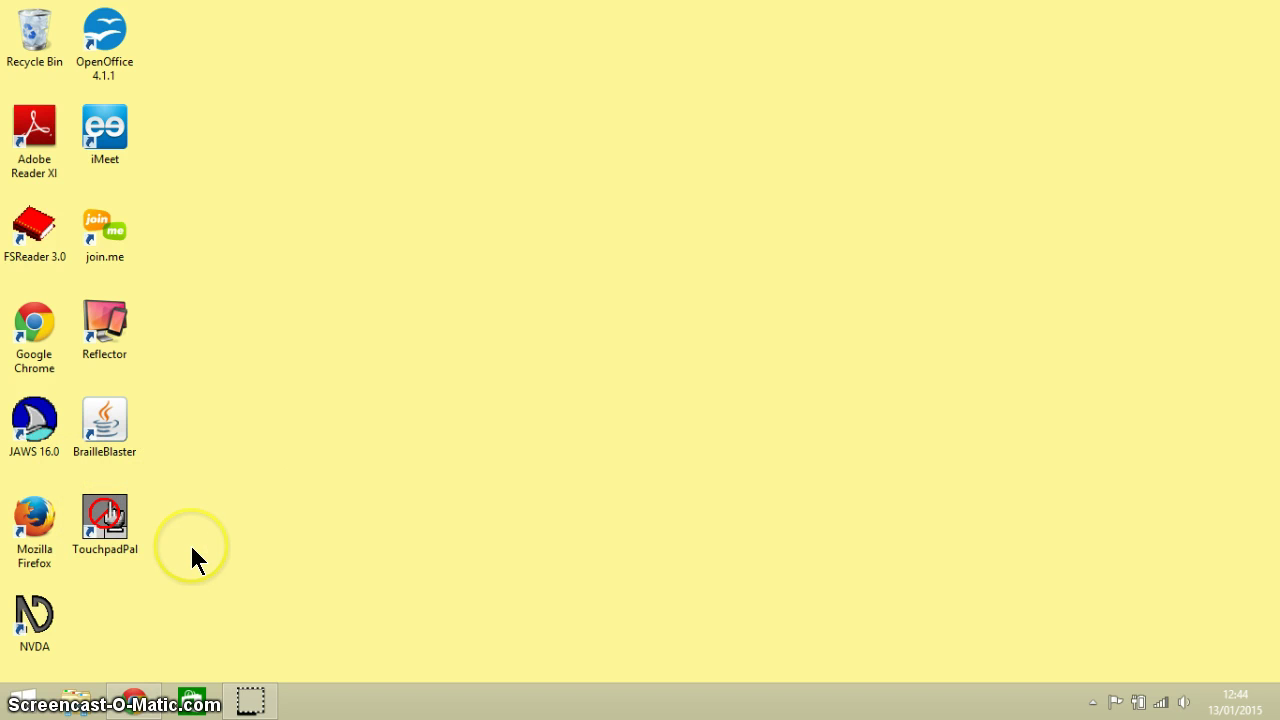
{"action": "left_click", "coordinate": [127, 532]}
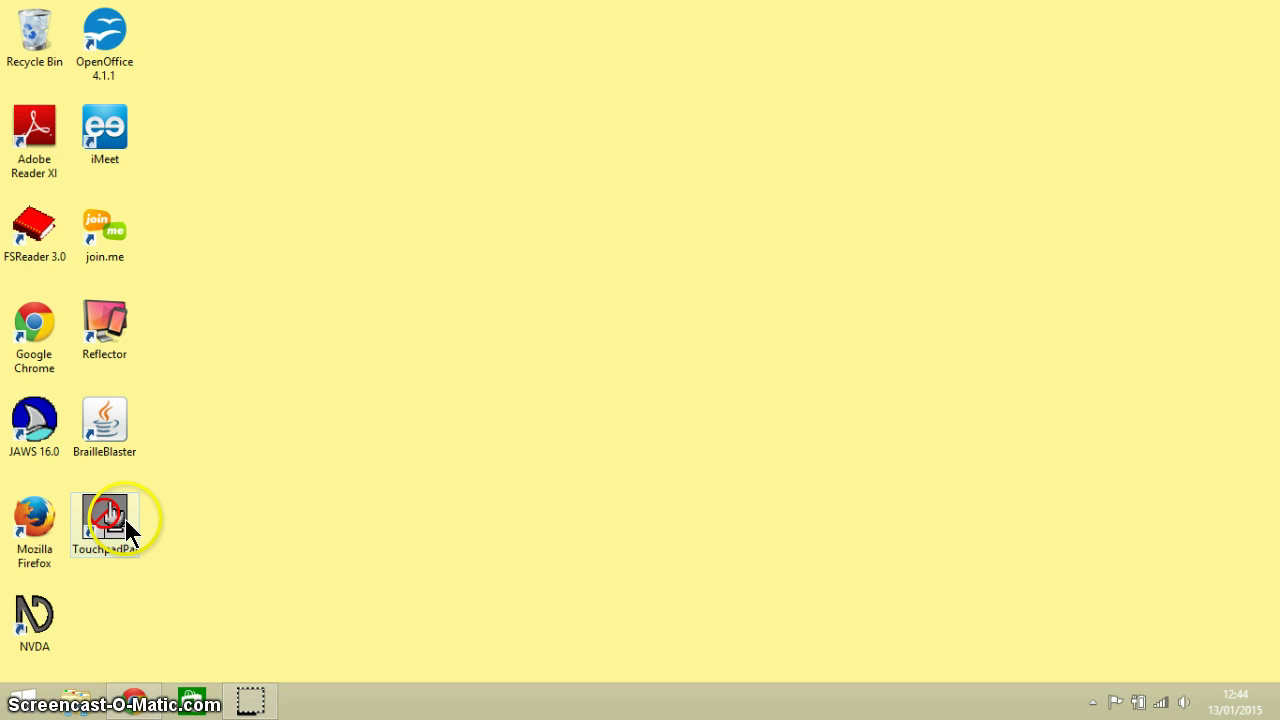
- Return to Chrome's Soft112 tab from the taskbar, with 'hj' typed as a search
{"action": "left_click", "coordinate": [145, 707]}
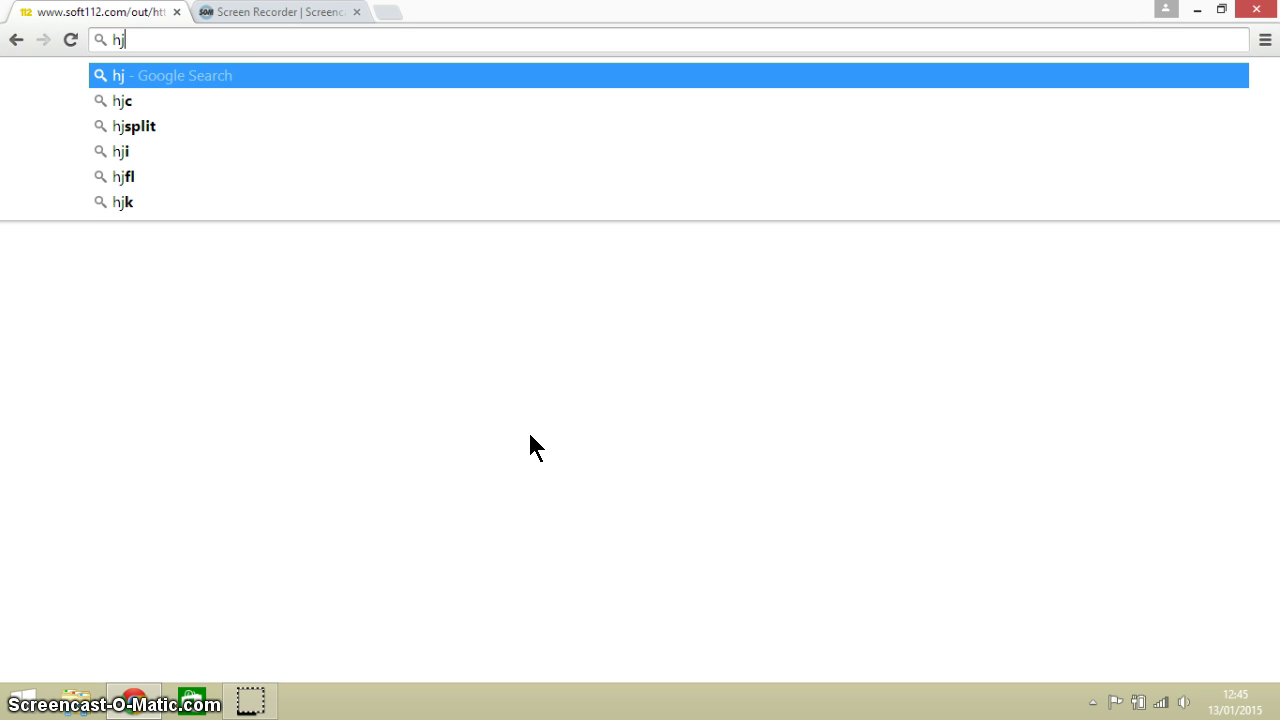
- Close the suggestions and replace the address bar text with a long run of v's
{"action": "left_click", "coordinate": [530, 440]}
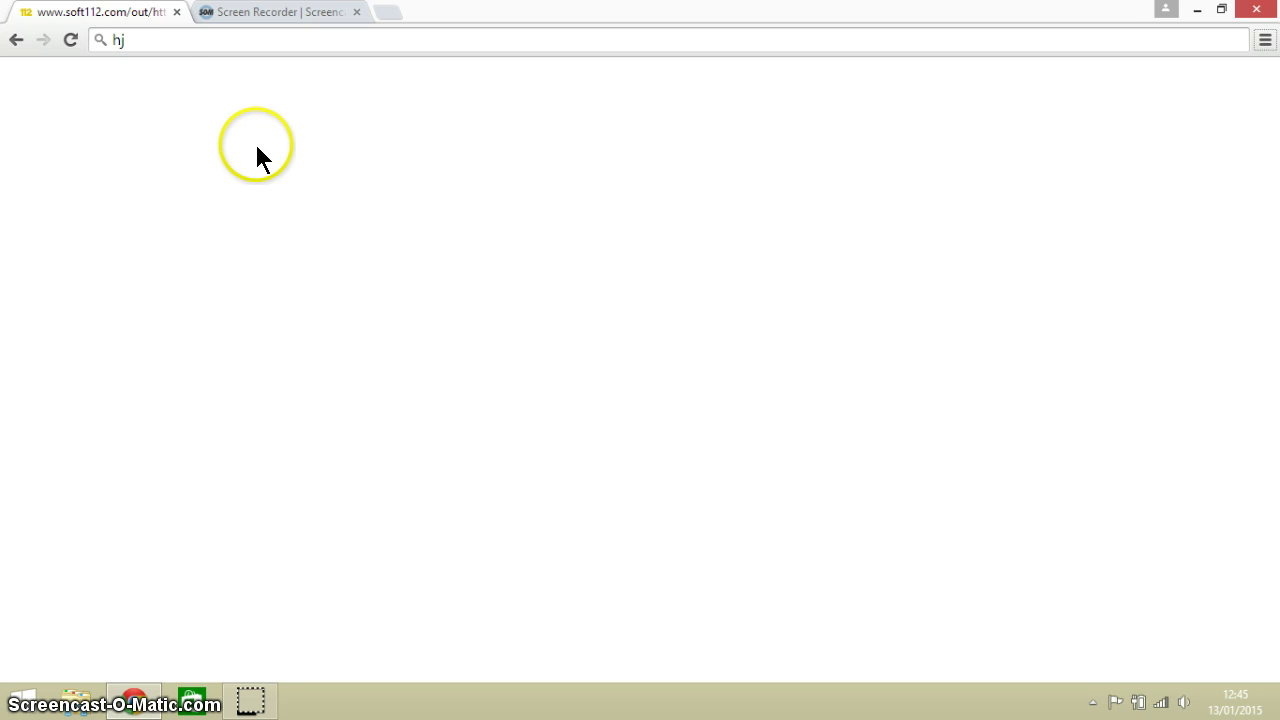
{"action": "left_click", "coordinate": [154, 40]}
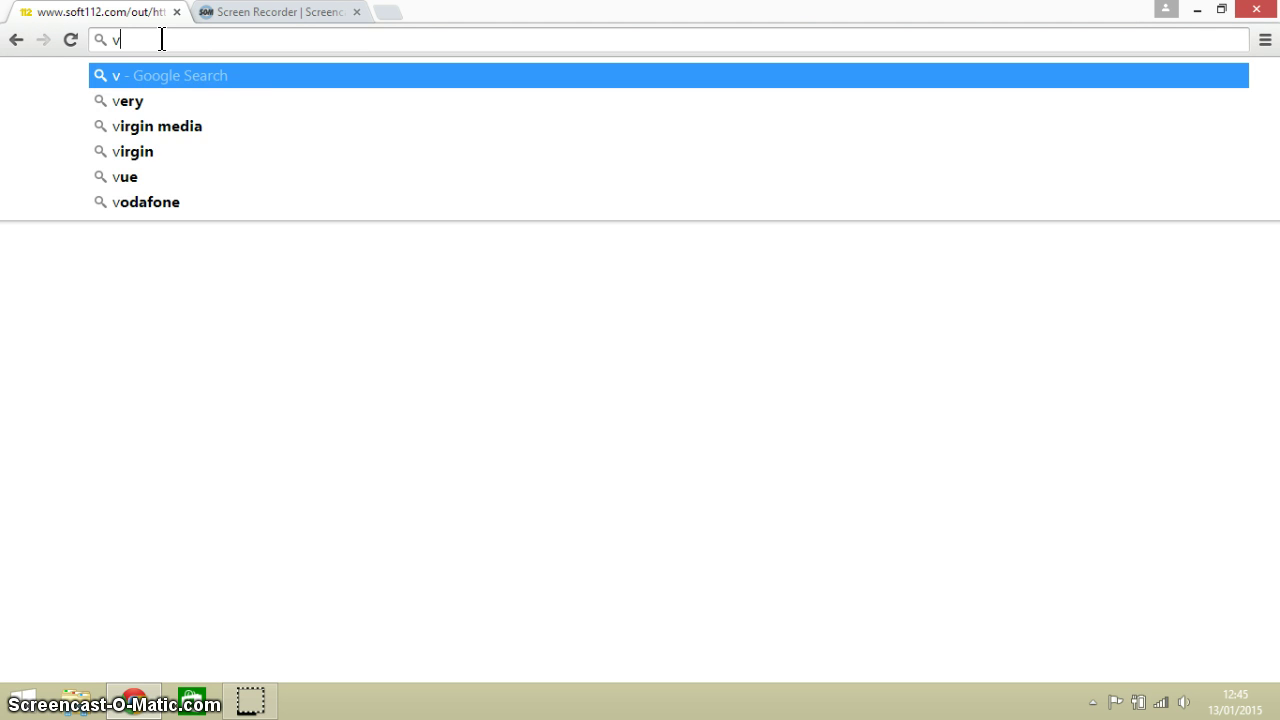
{"action": "type", "text": "vvvvvvvvvvvvvvvv"}
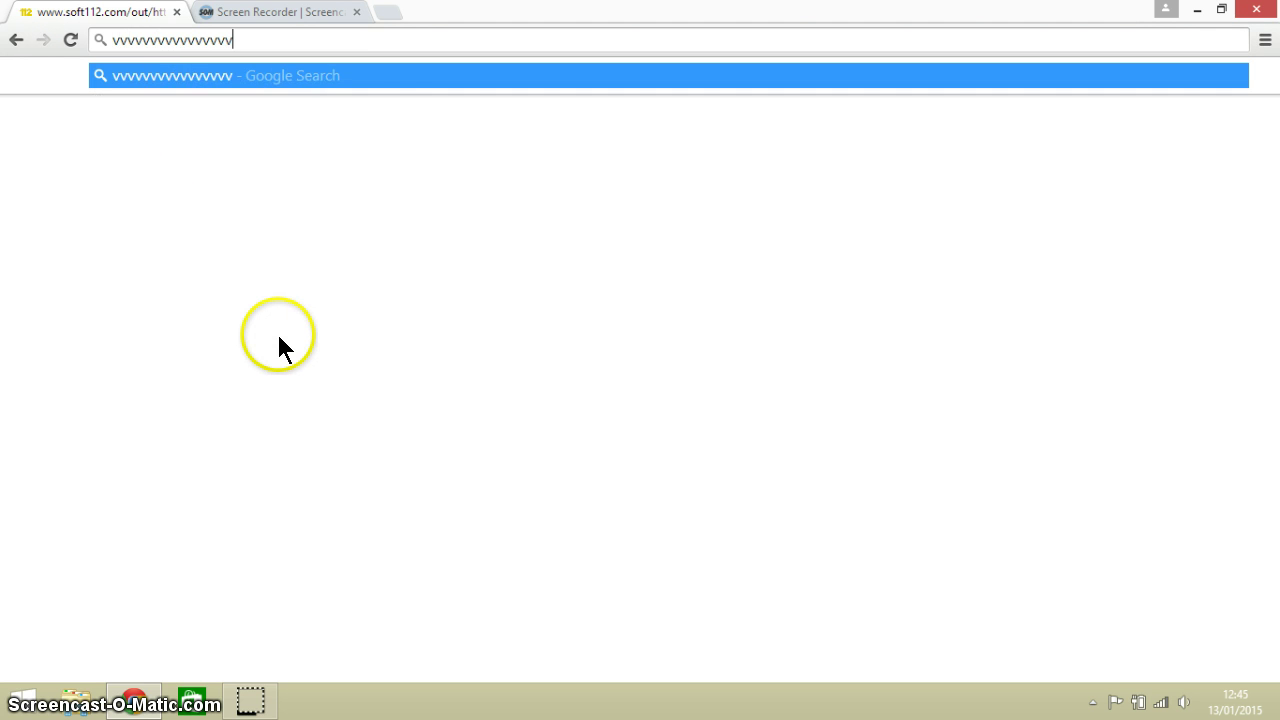
{"action": "type", "text": "vvvvvvvvvvvvvvvvvvvvvvvvvvvvvvvvvvvvvvvvvvvvvvvvvvvvvvvvvvvvvvvvvvvvvvvvv"}
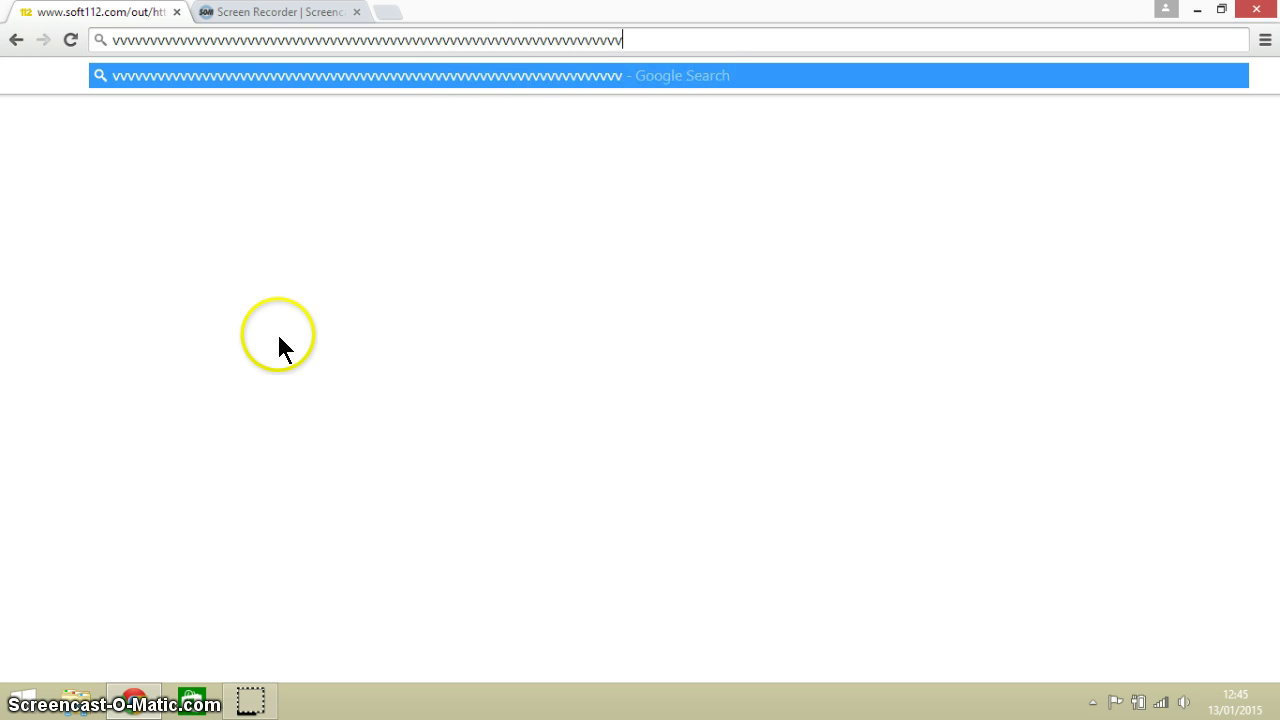
{"action": "type", "text": "vvvvvvvvvvvvvvvvvvvvvvvvvvvvvvvvvvvvvvvvvvvvvvvvvvvvvvvvvvvvvvvvvvvvvvvvvvvvvvvvvvvvvvvvvvvvvvvvvvvvvvvvvvvvvvvvvvv"}
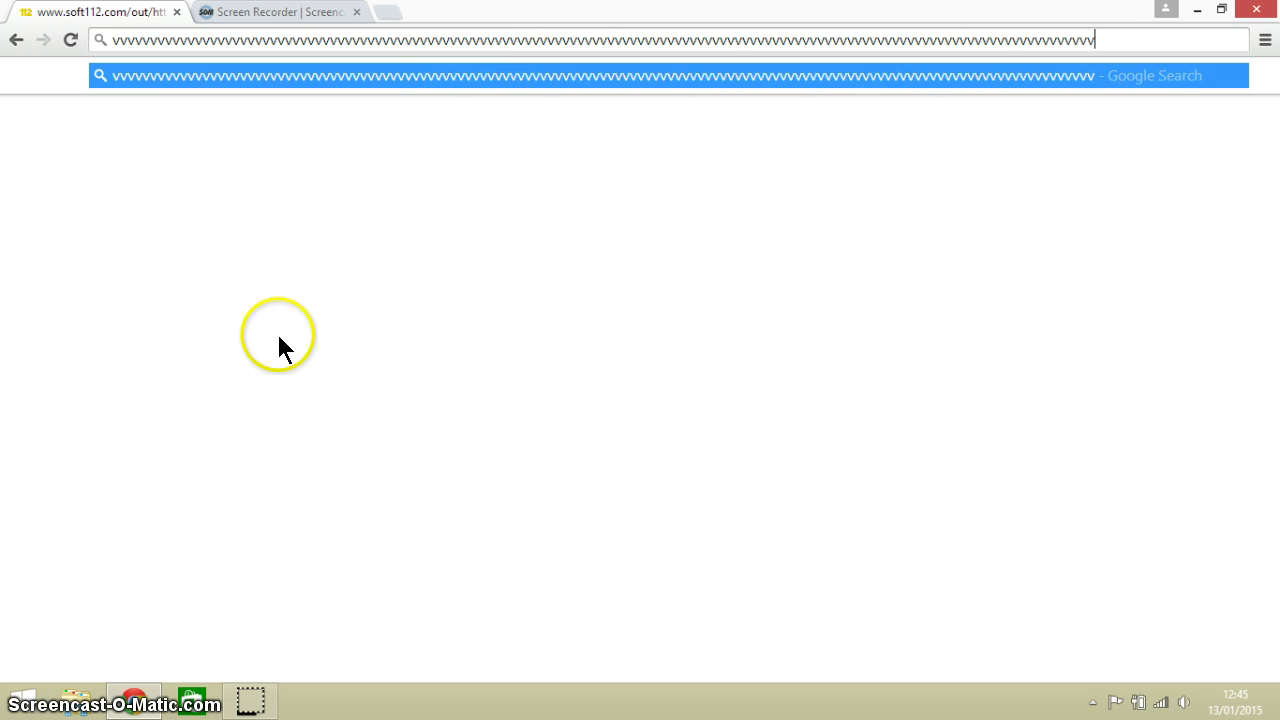